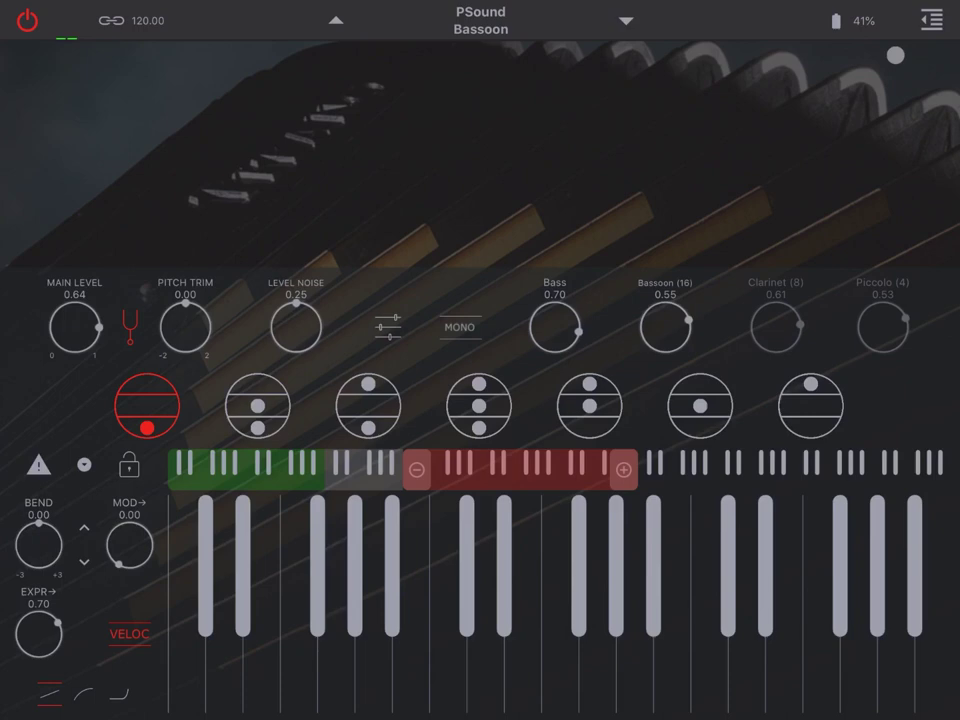
# Open the User Guide from the function menu, review its table of contents, and close it
pyautogui.click(935, 20)
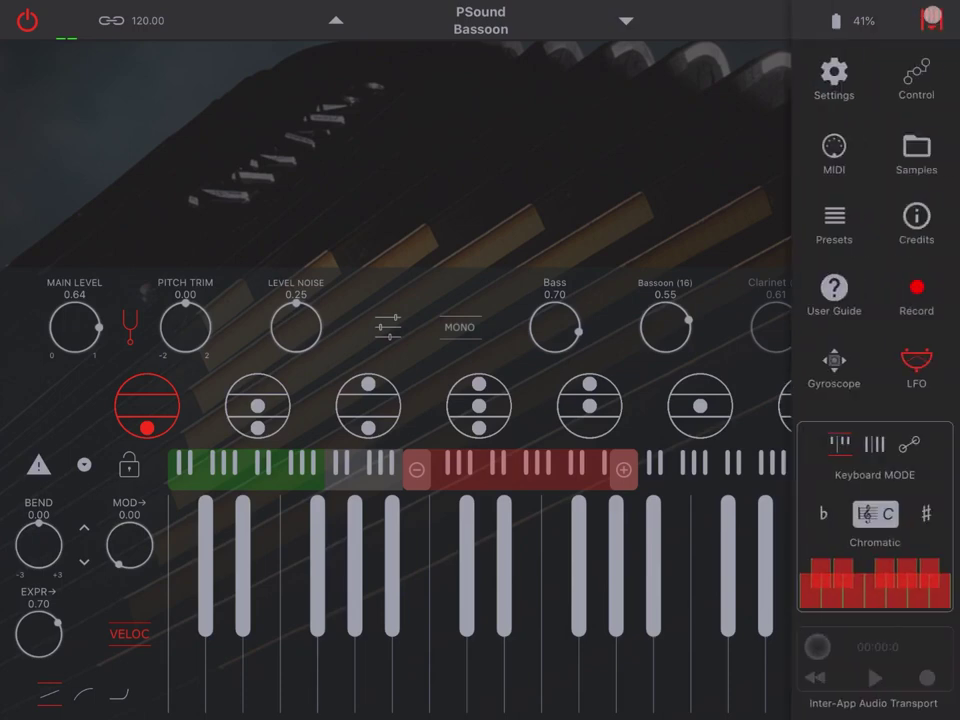
pyautogui.click(830, 292)
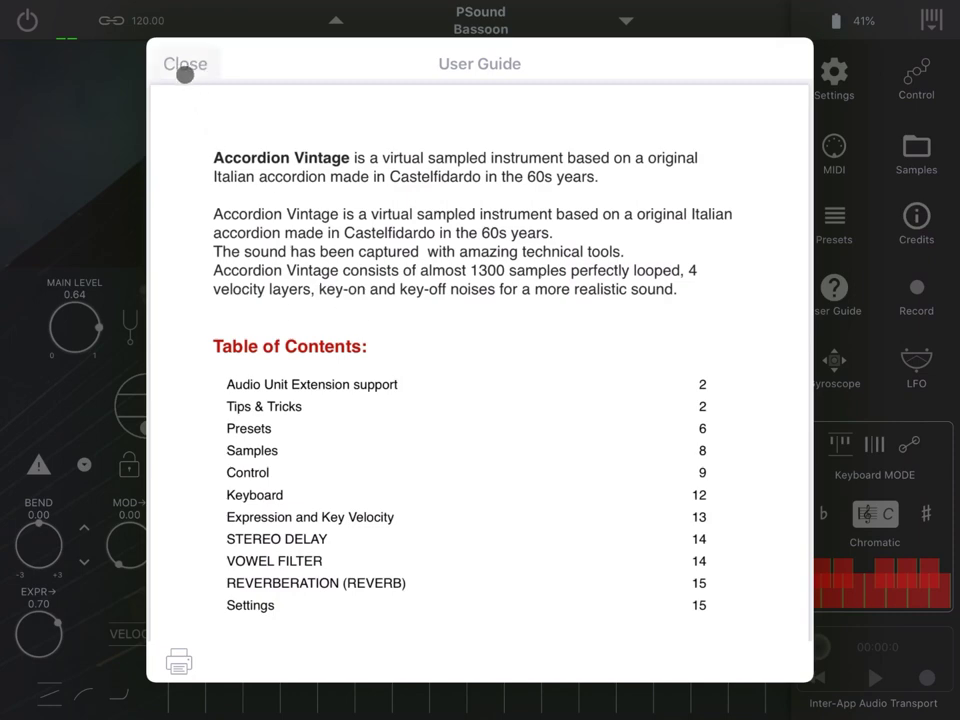
pyautogui.click(185, 66)
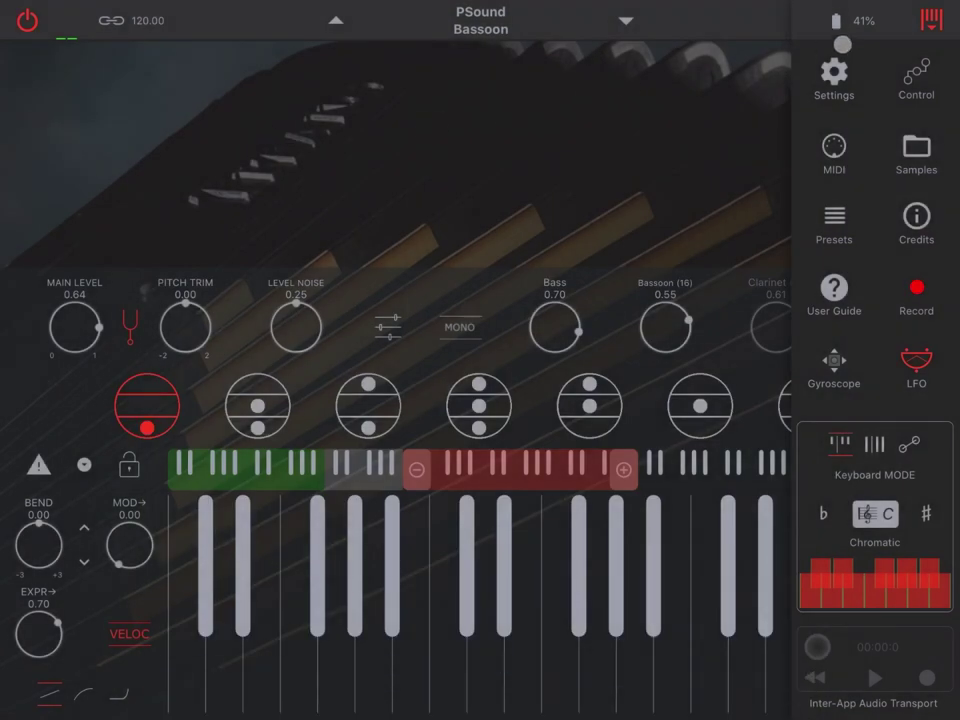
pyautogui.click(929, 20)
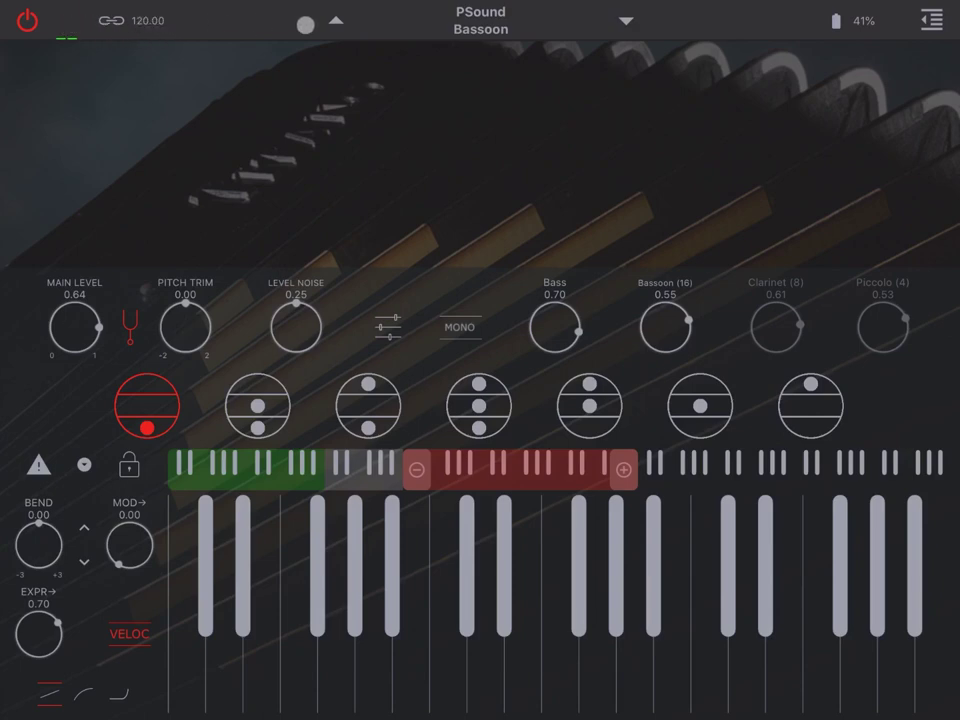
# Browse the PSound preset list without changing Bassoon, then reopen the function menu
pyautogui.click(470, 30)
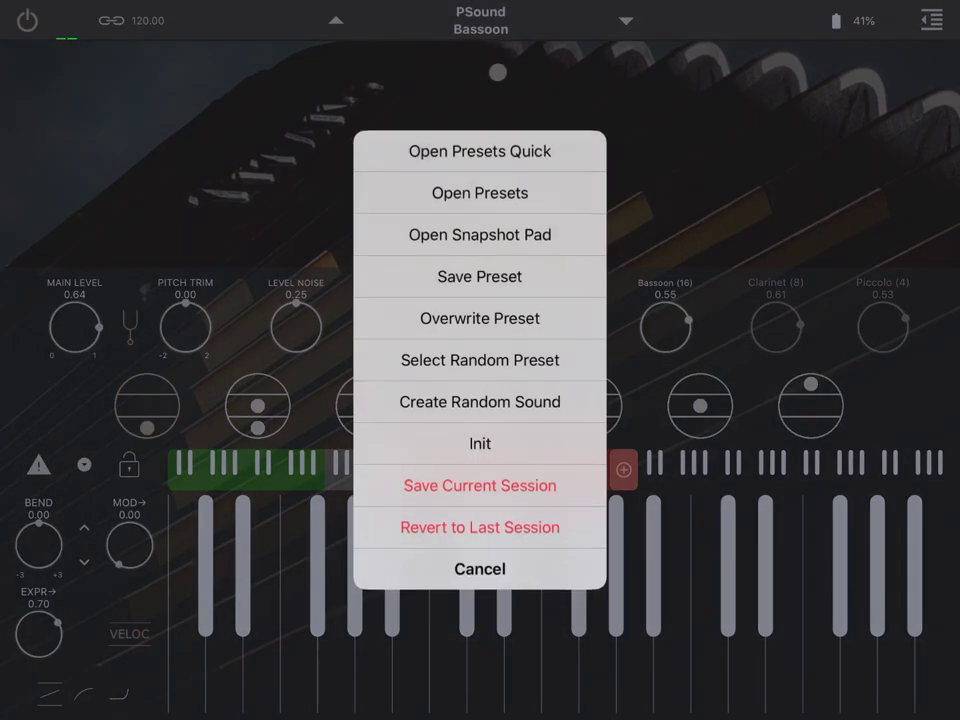
pyautogui.click(478, 191)
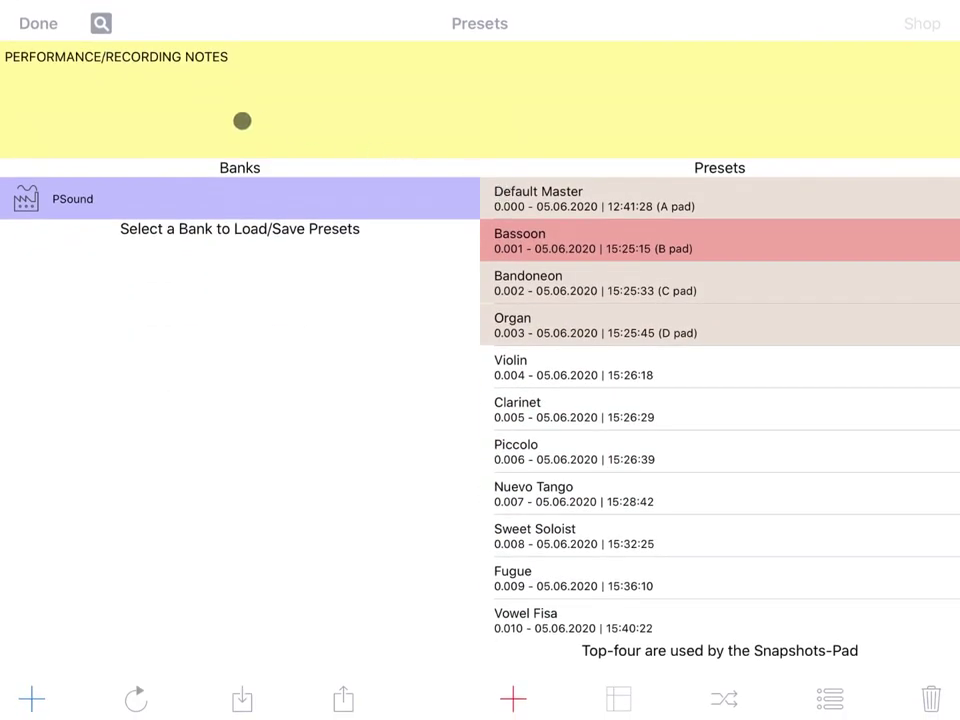
pyautogui.click(40, 23)
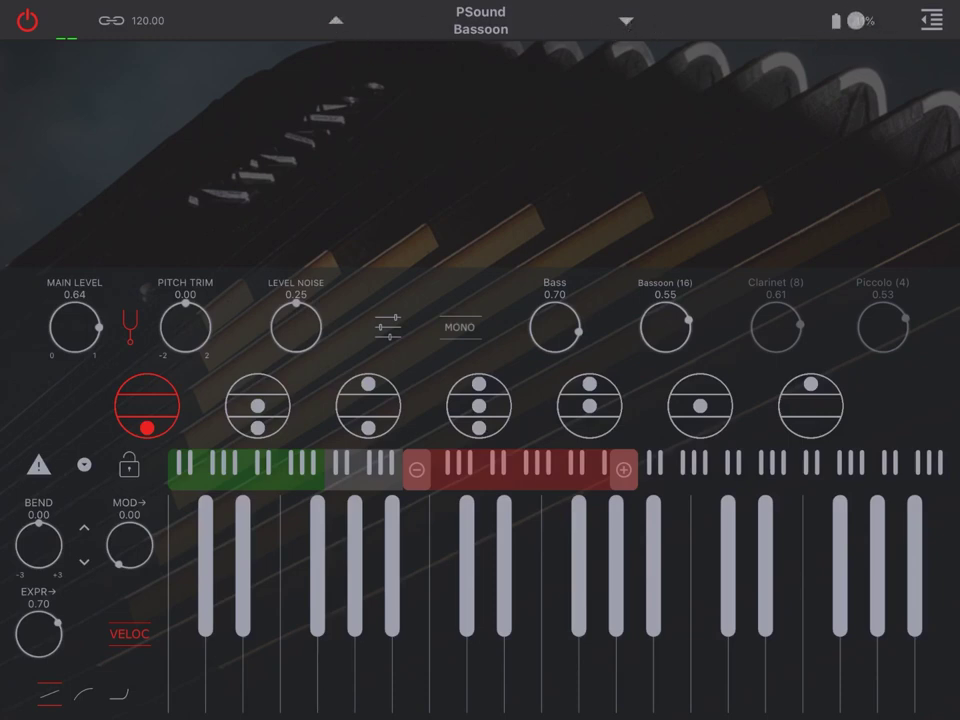
pyautogui.click(940, 19)
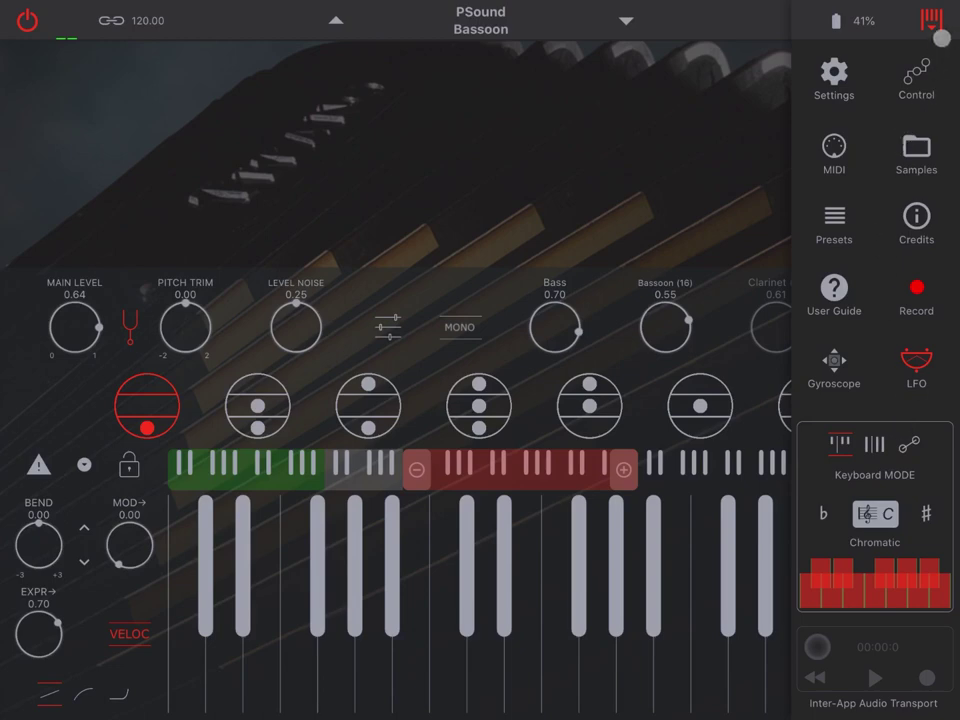
# Close the function menu to return to the full instrument screen
pyautogui.click(933, 21)
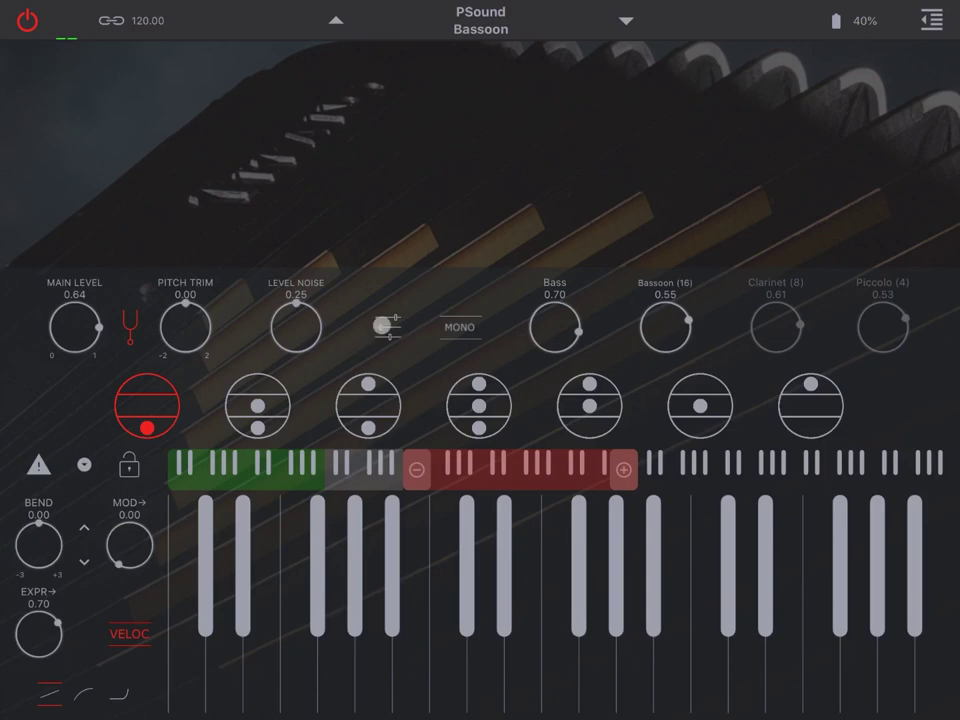
# Show the delay, vowel filter and reverb panel, then hide it again
pyautogui.click(390, 326)
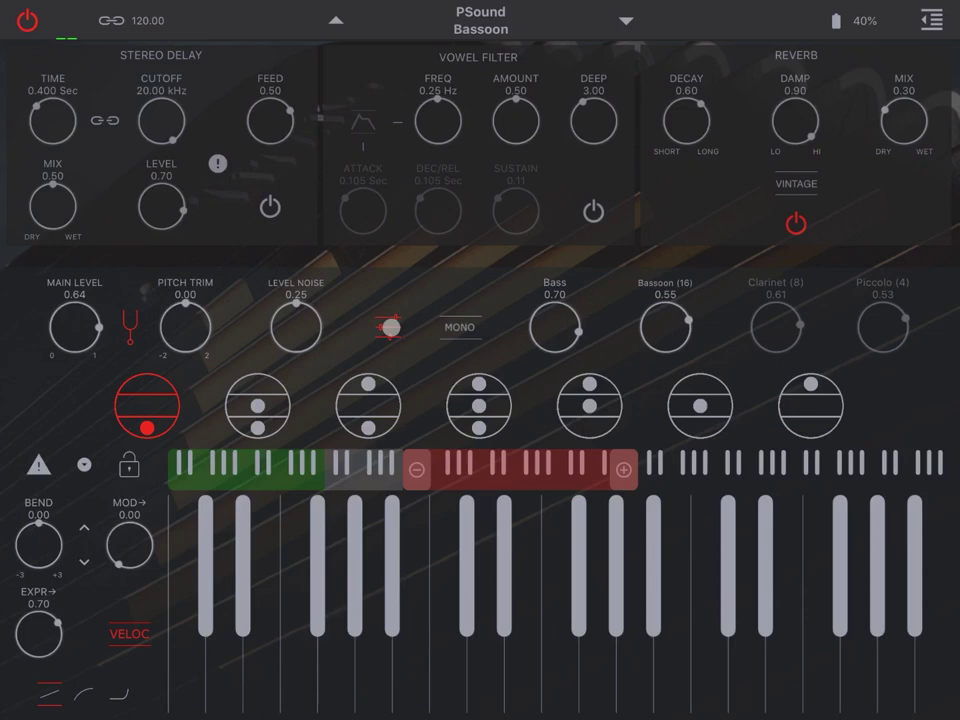
pyautogui.click(391, 327)
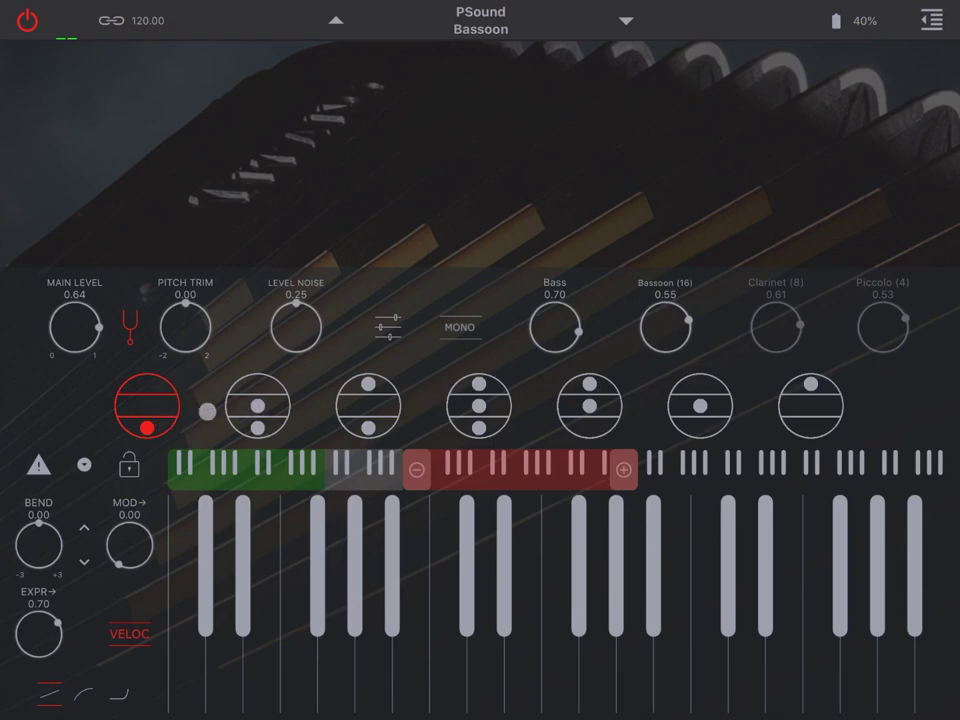
# Audition register combinations two through five, then return to the first (Bassoon 16)
pyautogui.click(258, 406)
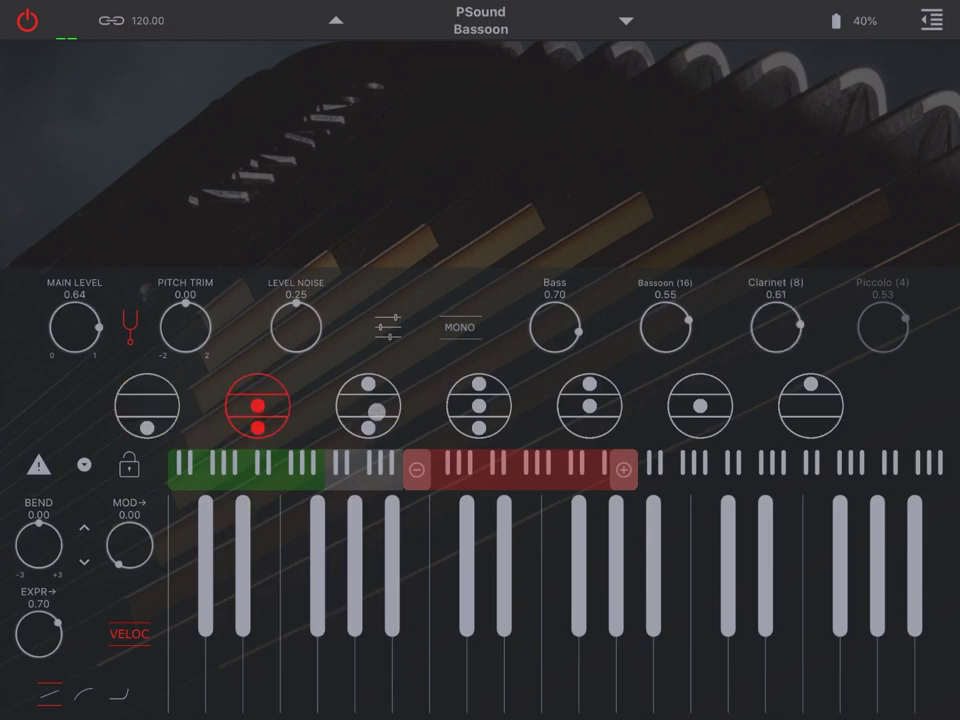
pyautogui.click(376, 410)
pyautogui.click(479, 406)
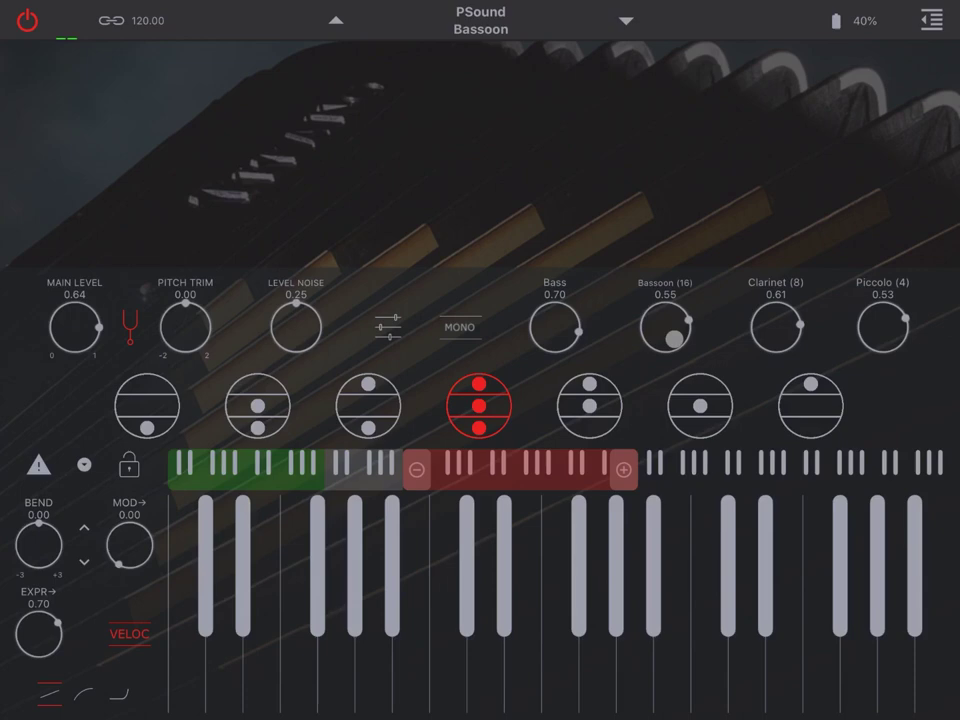
pyautogui.click(589, 406)
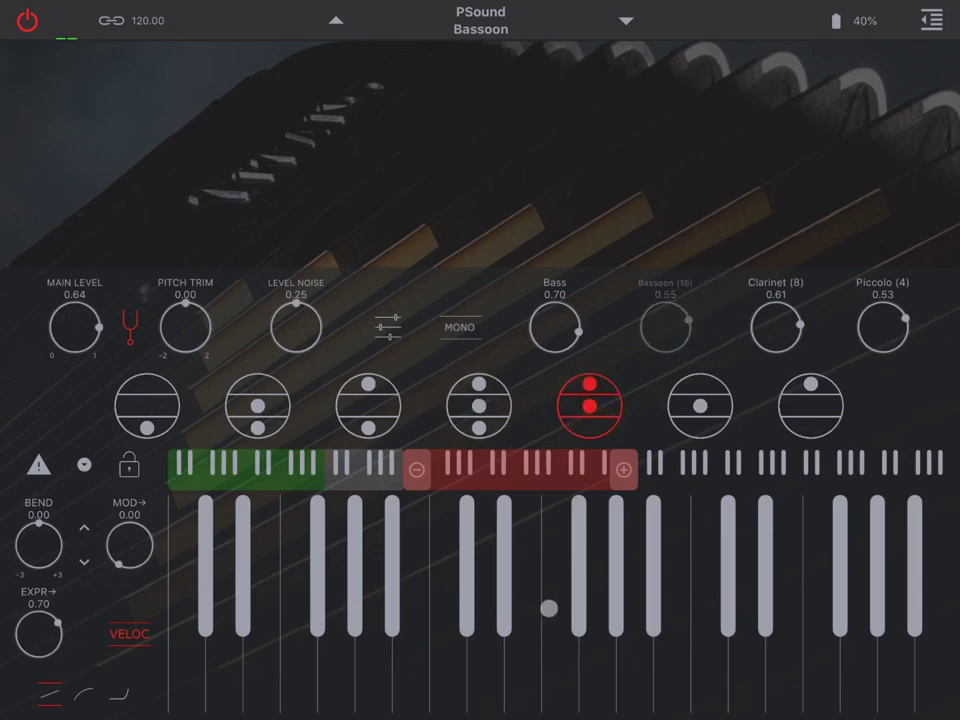
pyautogui.click(165, 417)
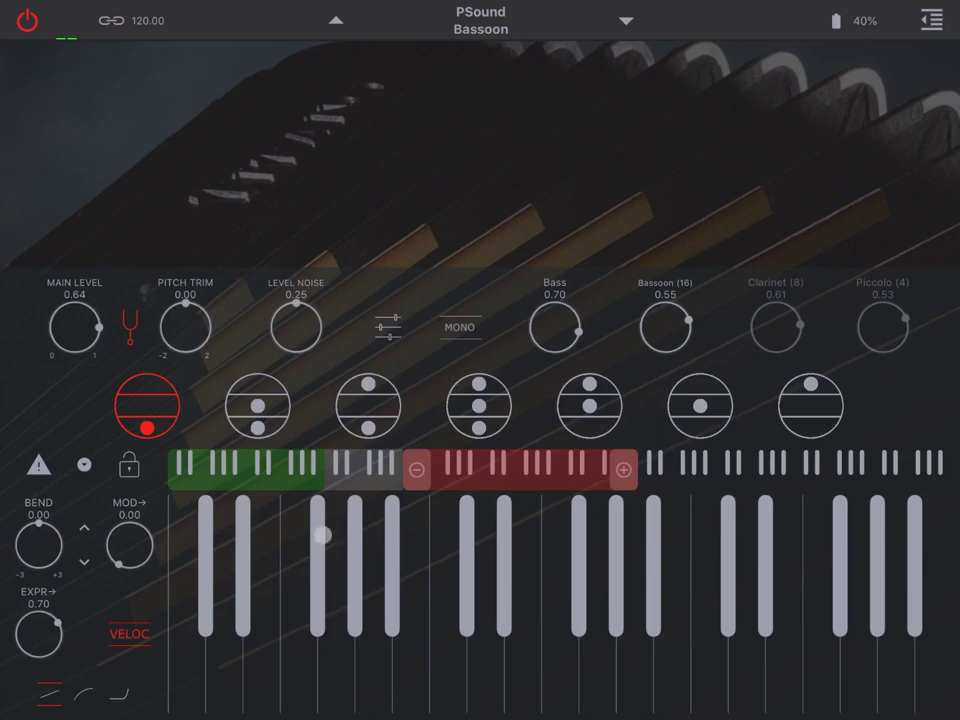
# Shift the keyboard's playable range with the red bar, then narrow and widen it
pyautogui.moveTo(508, 469)
pyautogui.mouseDown()
pyautogui.moveTo(418, 470)
pyautogui.moveTo(566, 468)
pyautogui.moveTo(512, 469)
pyautogui.mouseUp()
pyautogui.click(447, 469)
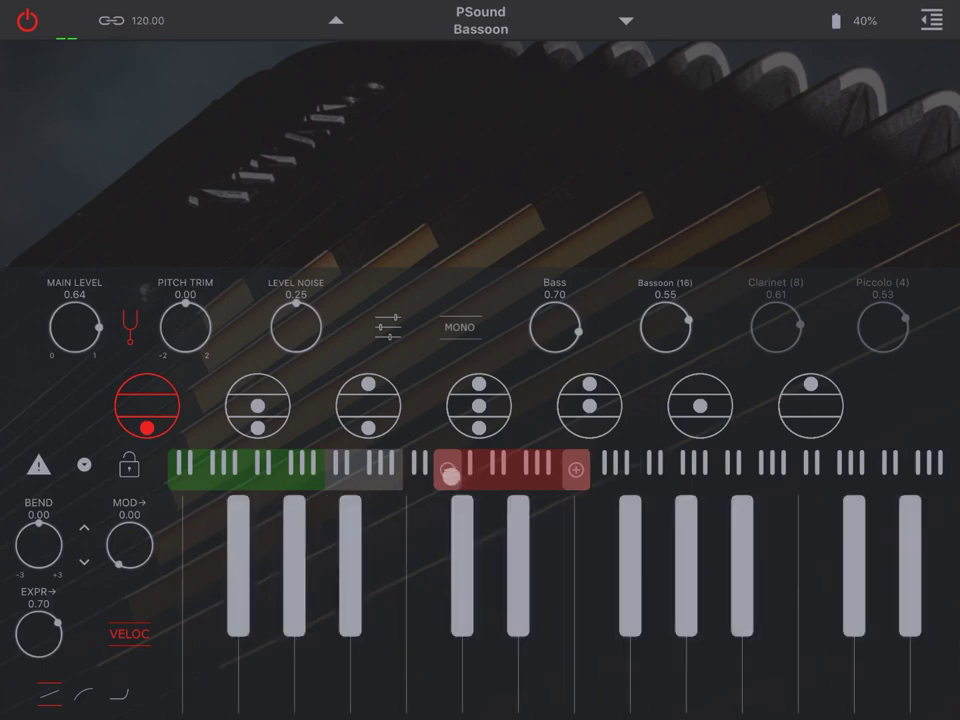
pyautogui.click(575, 469)
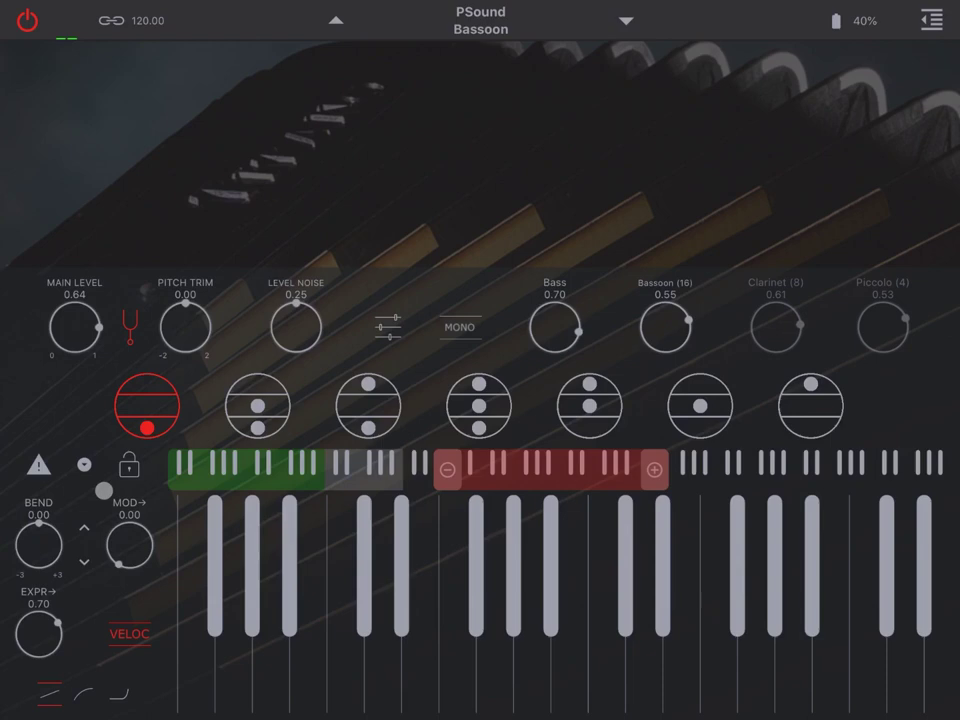
pyautogui.click(86, 465)
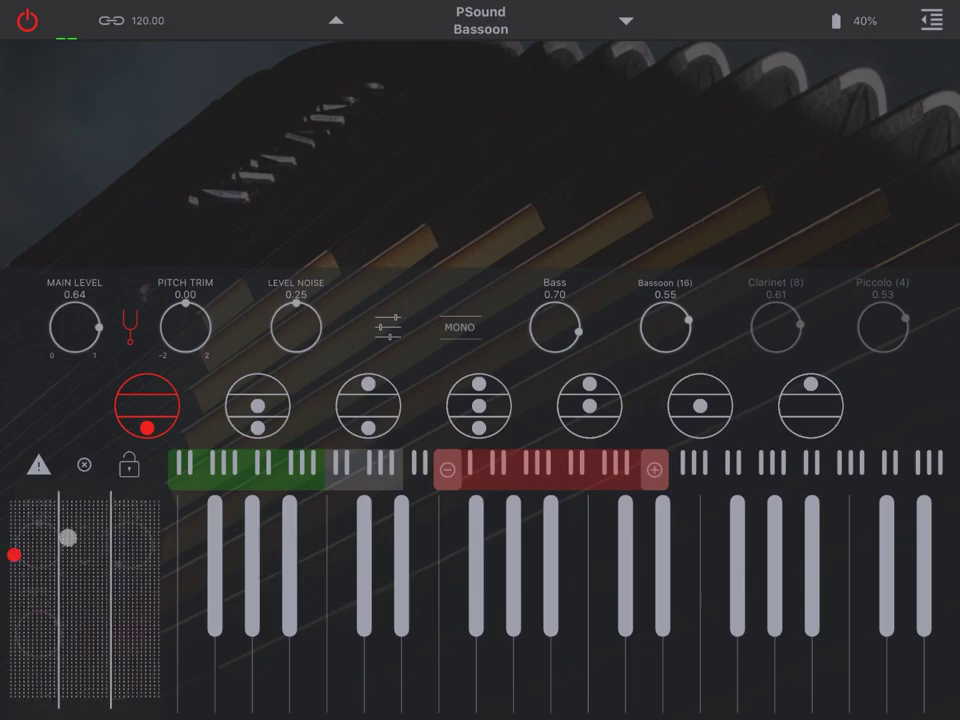
pyautogui.moveTo(34, 544); pyautogui.dragTo(88, 568)
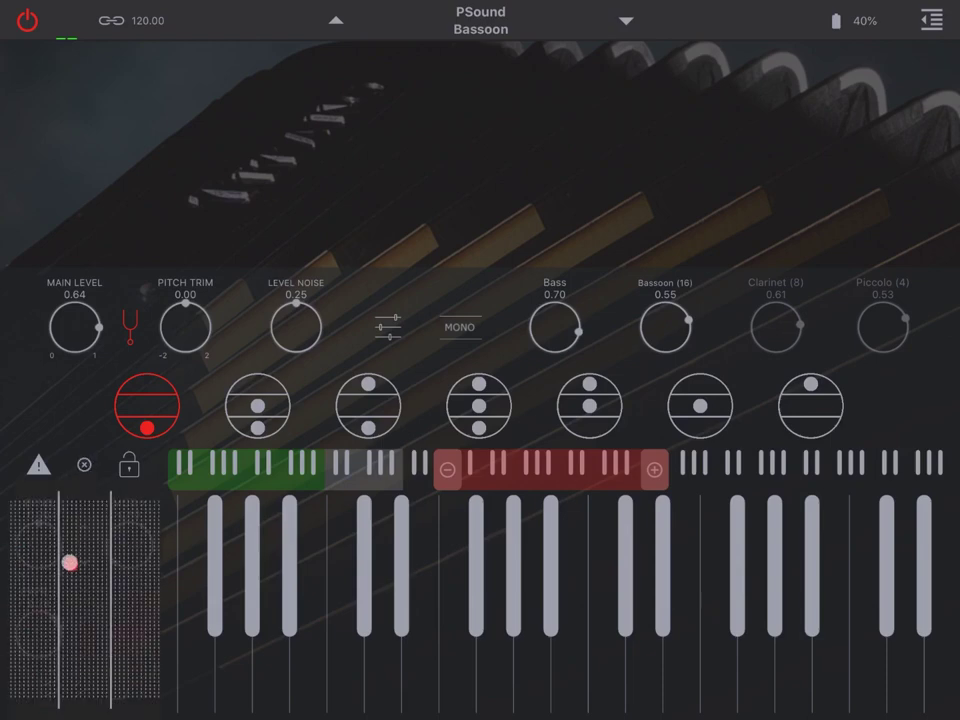
pyautogui.click(86, 465)
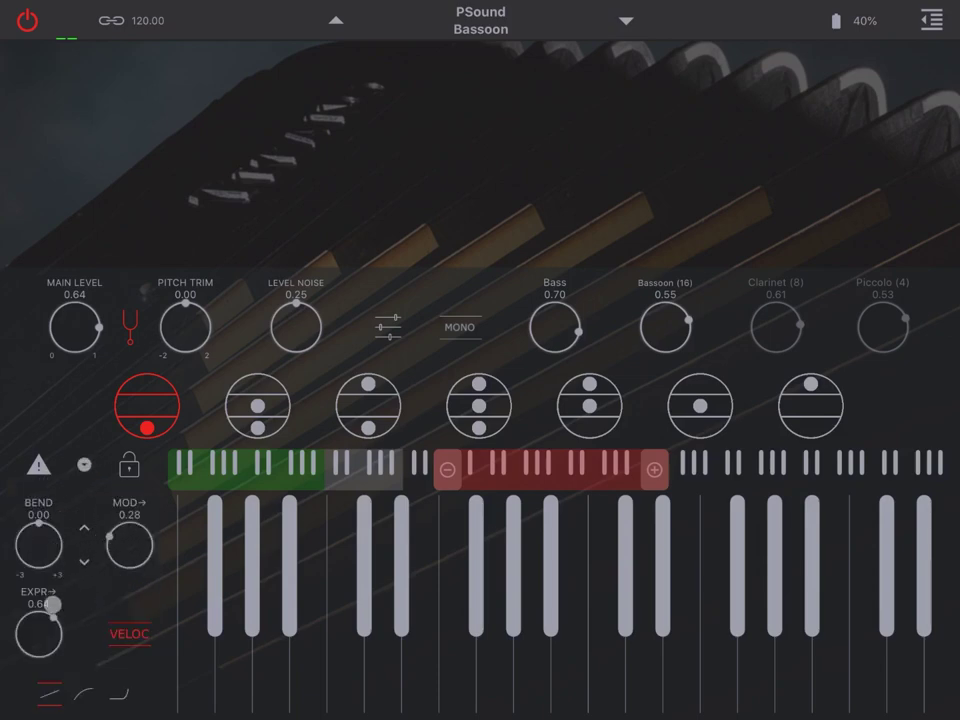
pyautogui.click(131, 634)
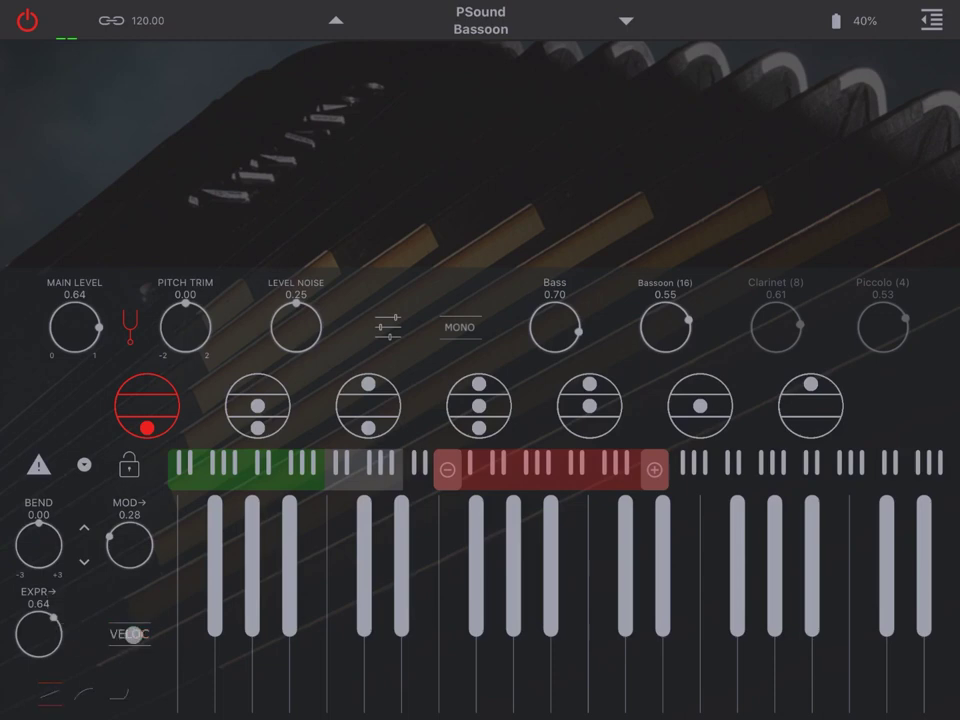
pyautogui.click(134, 634)
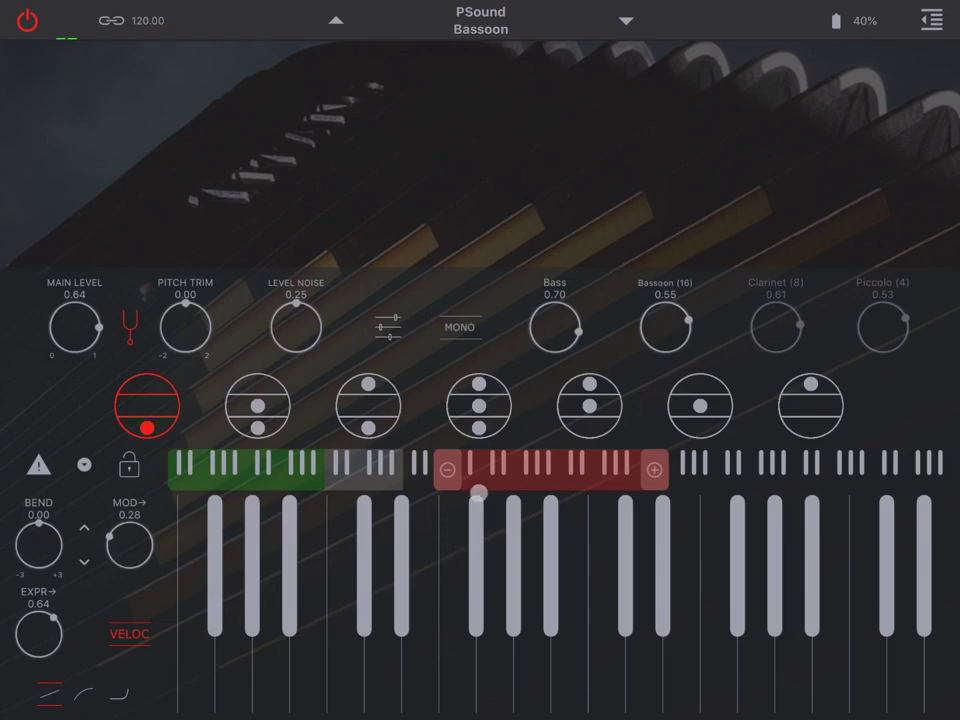
# Play a few Bassoon notes, then load the Bandoneon preset
pyautogui.click(479, 495)
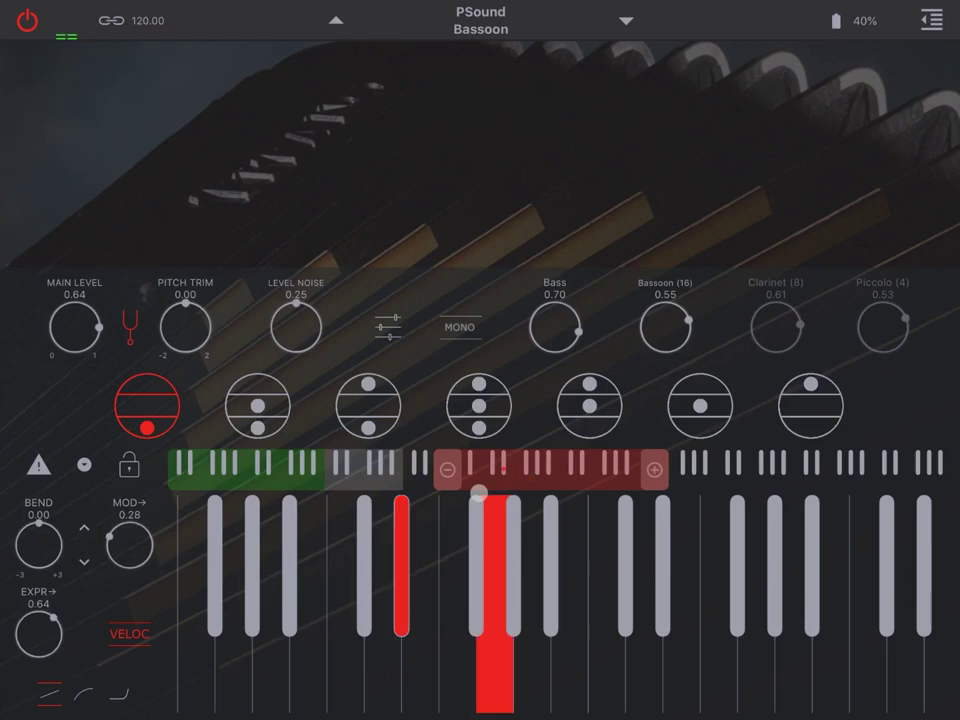
pyautogui.click(479, 495)
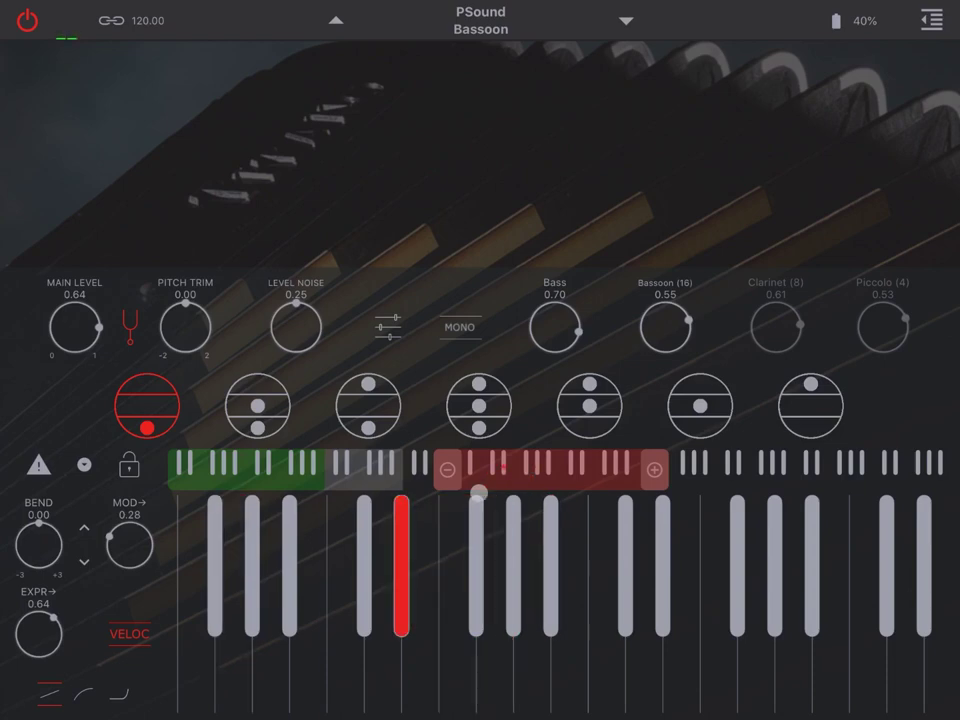
pyautogui.click(479, 495)
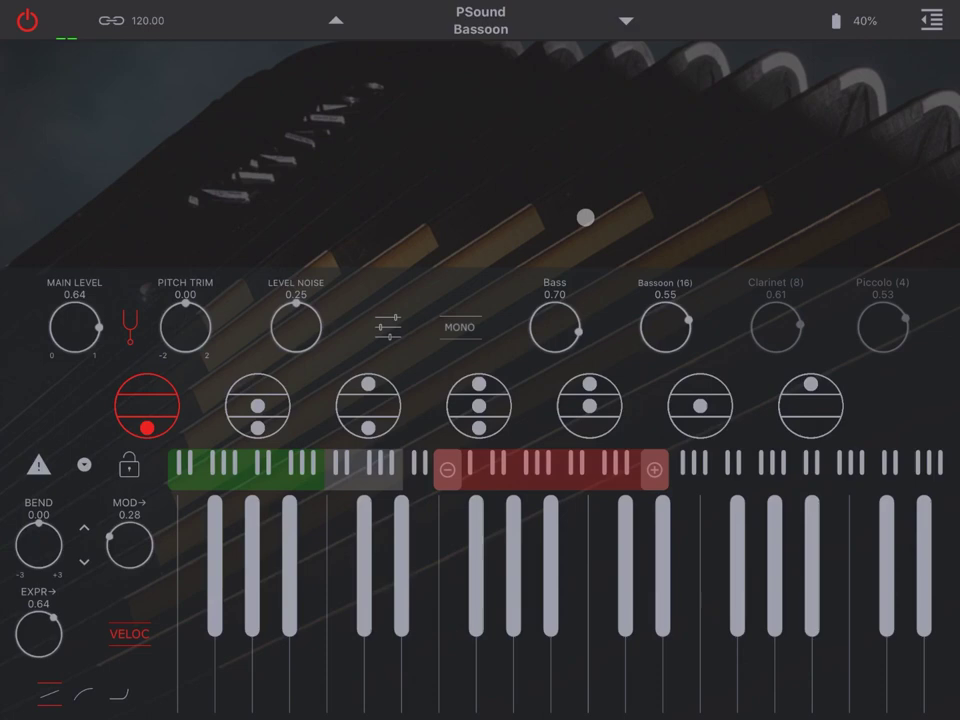
pyautogui.click(626, 20)
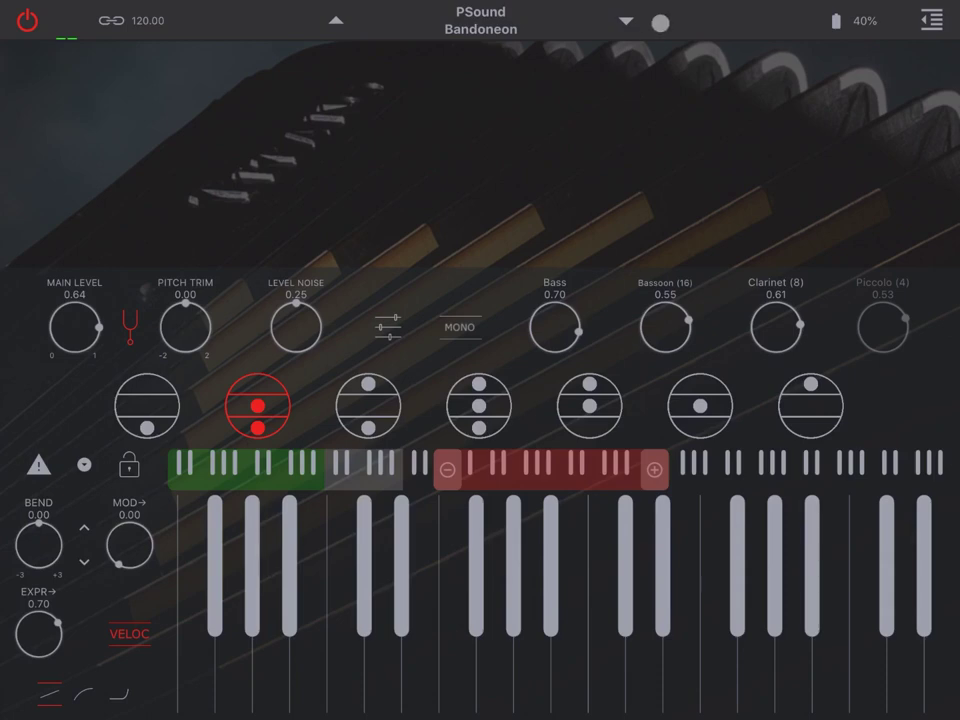
# Advance from Bandoneon to the Organ preset, then on to Violin
pyautogui.click(626, 20)
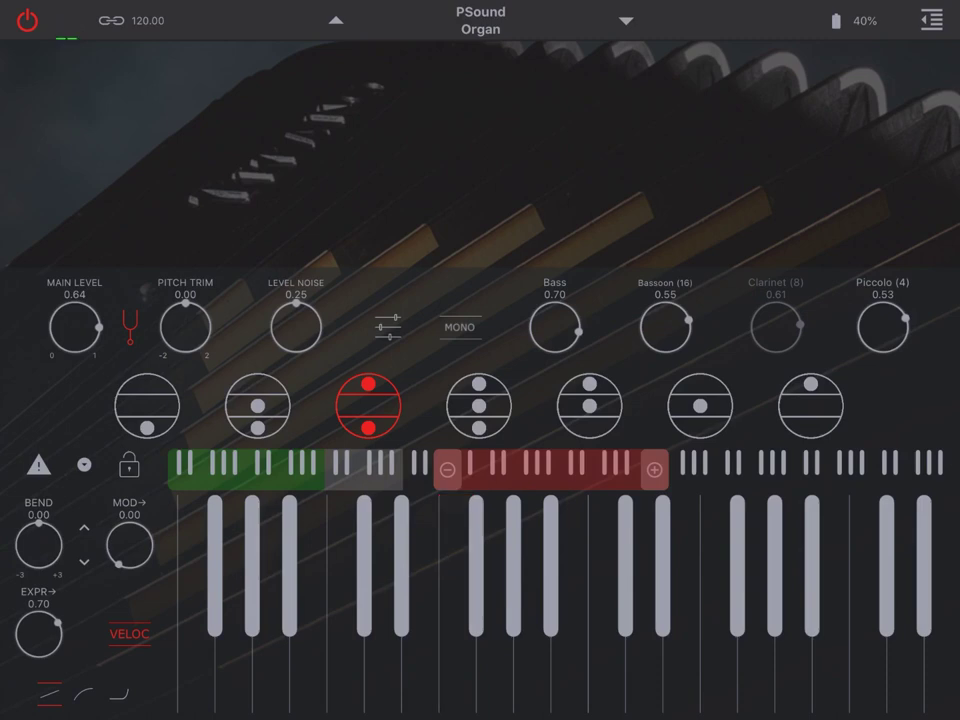
pyautogui.click(626, 21)
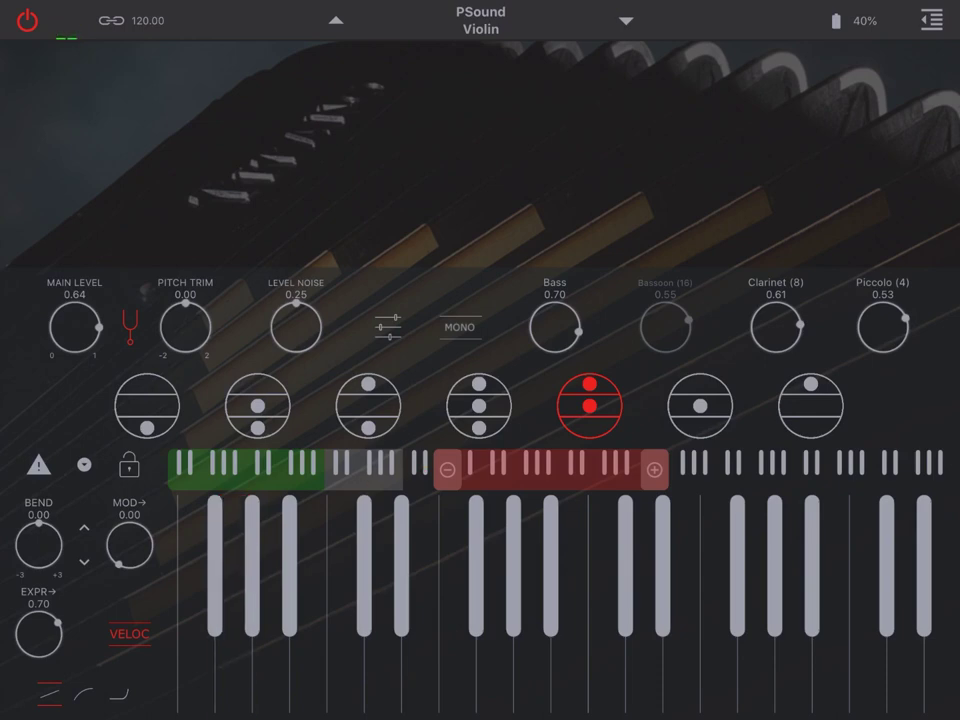
# Load the Clarinet preset, then advance to Piccolo
pyautogui.click(625, 20)
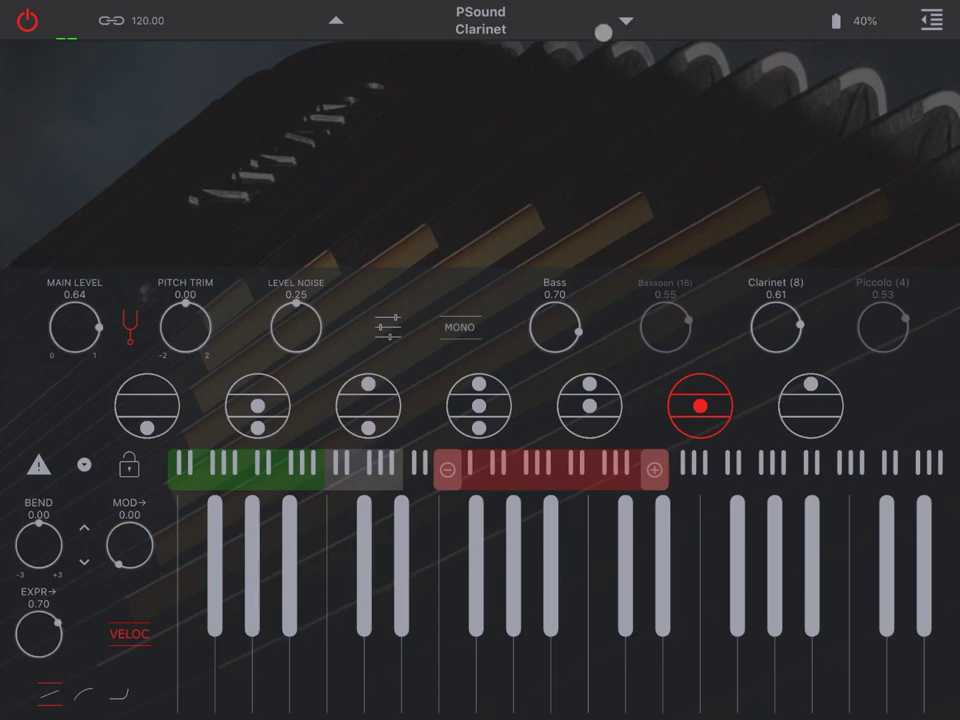
pyautogui.click(626, 20)
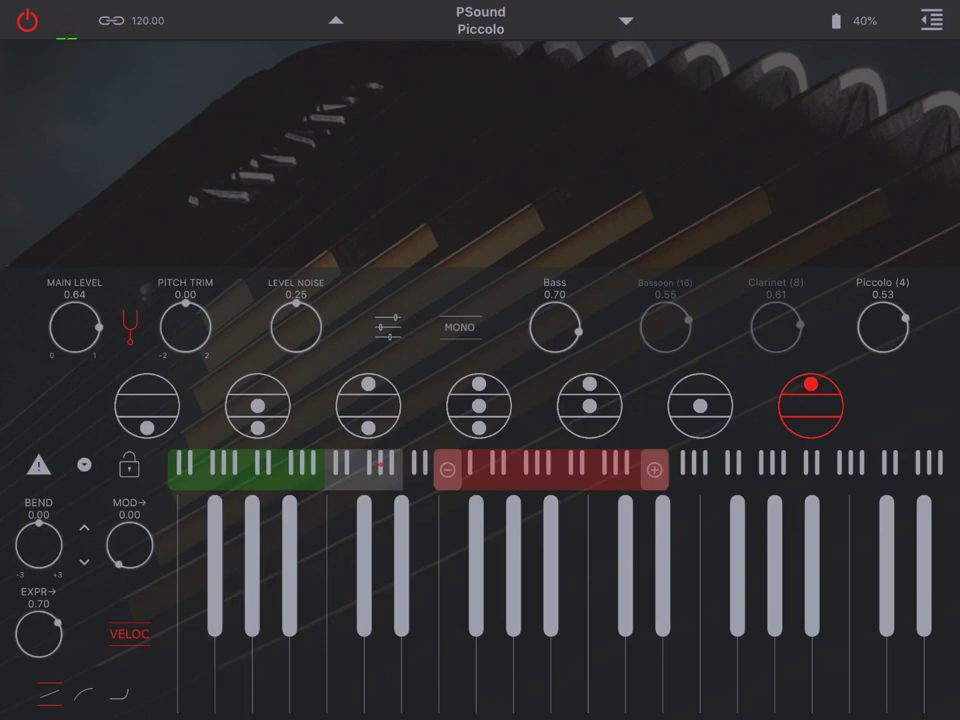
# Load Nuevo Tango, play a note with it, then switch to Sweet Soloist
pyautogui.click(624, 21)
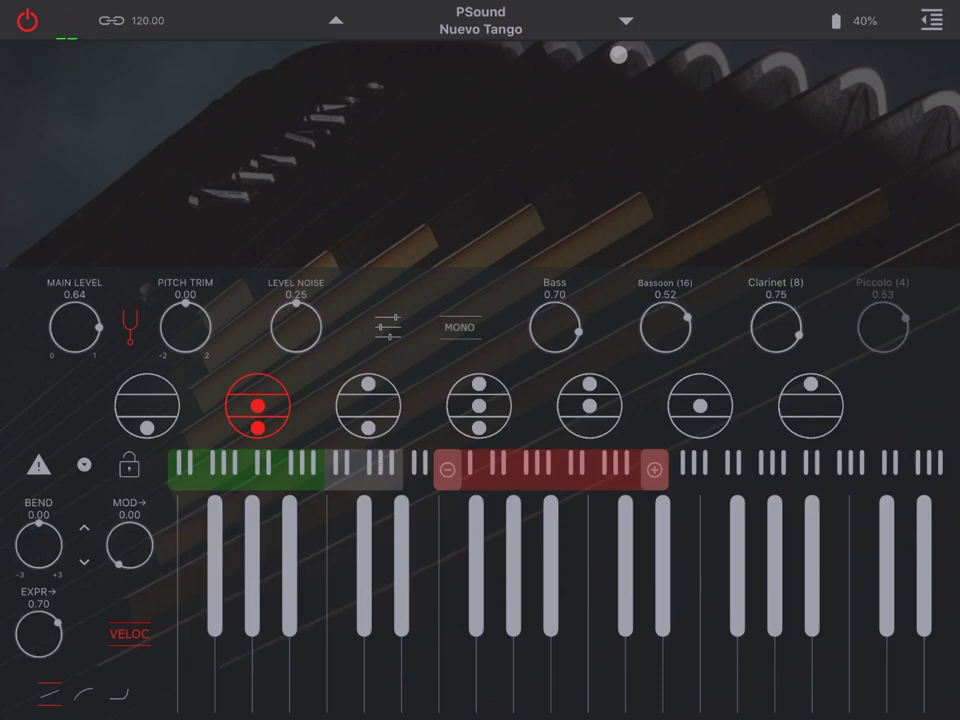
pyautogui.click(233, 600)
pyautogui.click(626, 21)
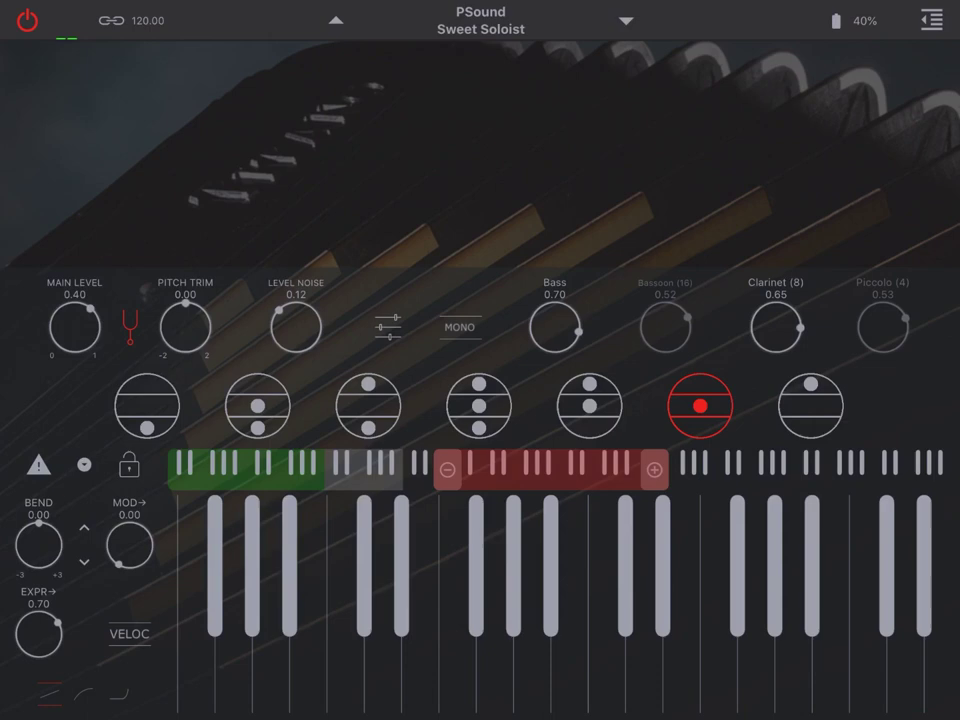
# Load the Fugue preset to audition it, then advance to Vowel Fisa
pyautogui.click(626, 20)
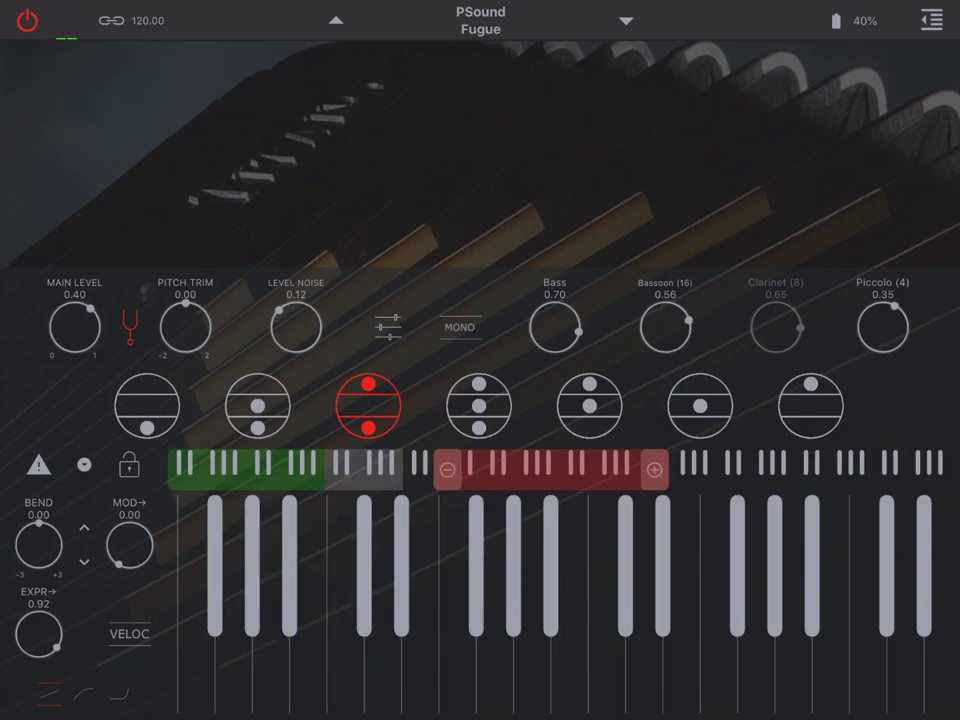
pyautogui.click(640, 20)
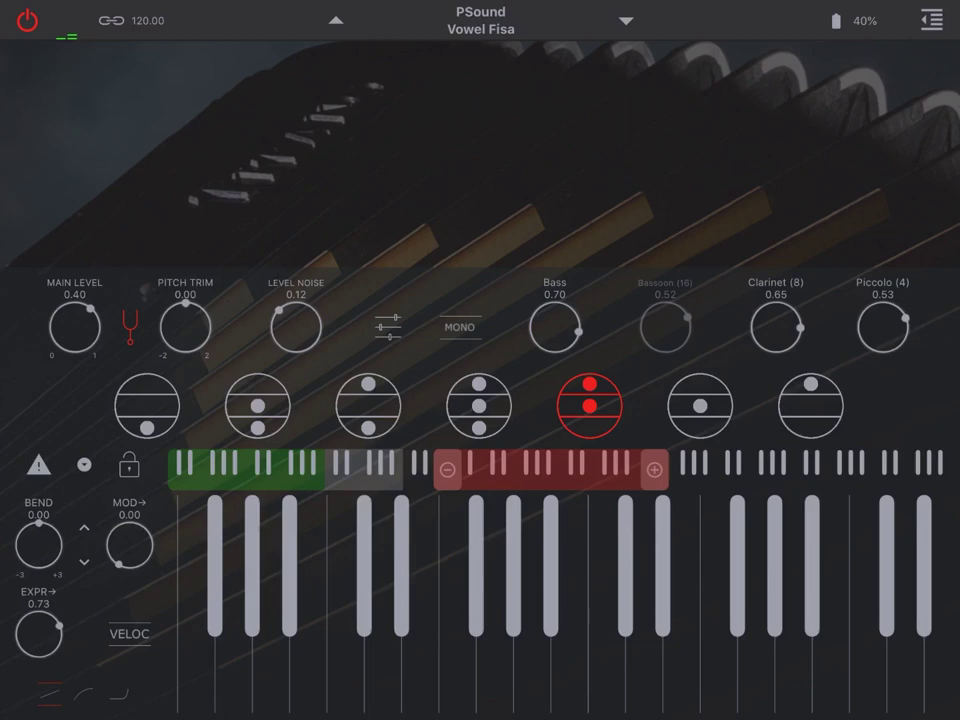
# Step the preset back from Vowel Fisa to Default Master
pyautogui.click(626, 20)
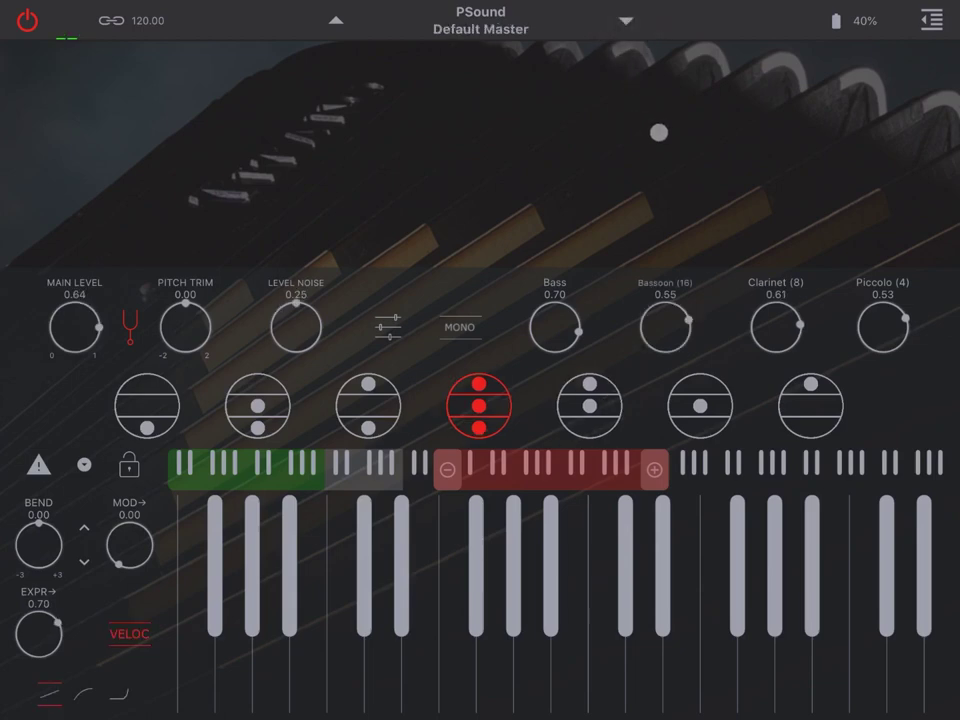